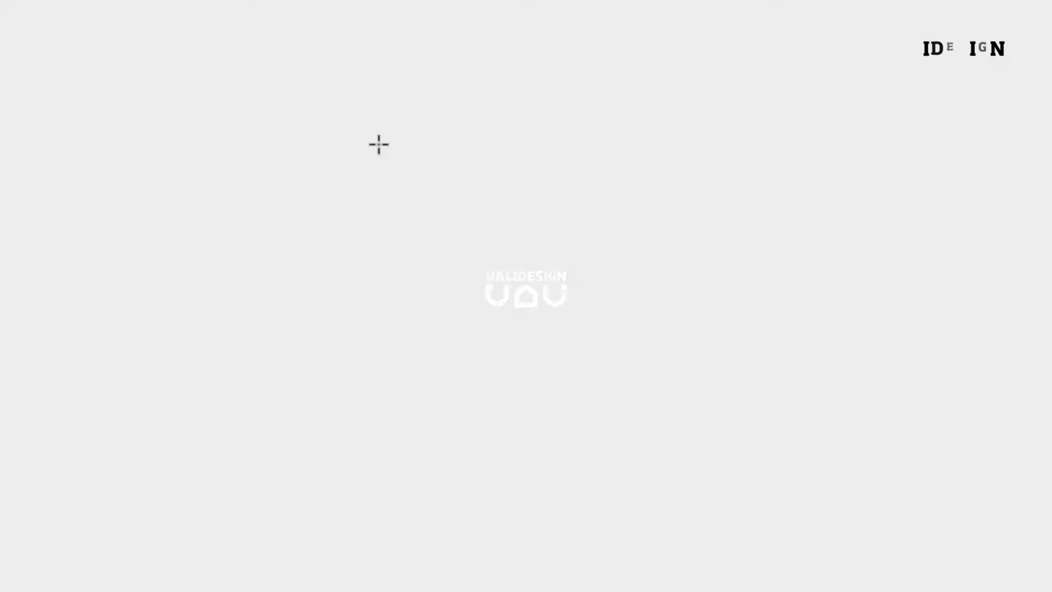
# Draw a circle with the Ellipse tool and place a copy directly below it.
pyautogui.moveTo(480, 154); pyautogui.dragTo(522, 246)
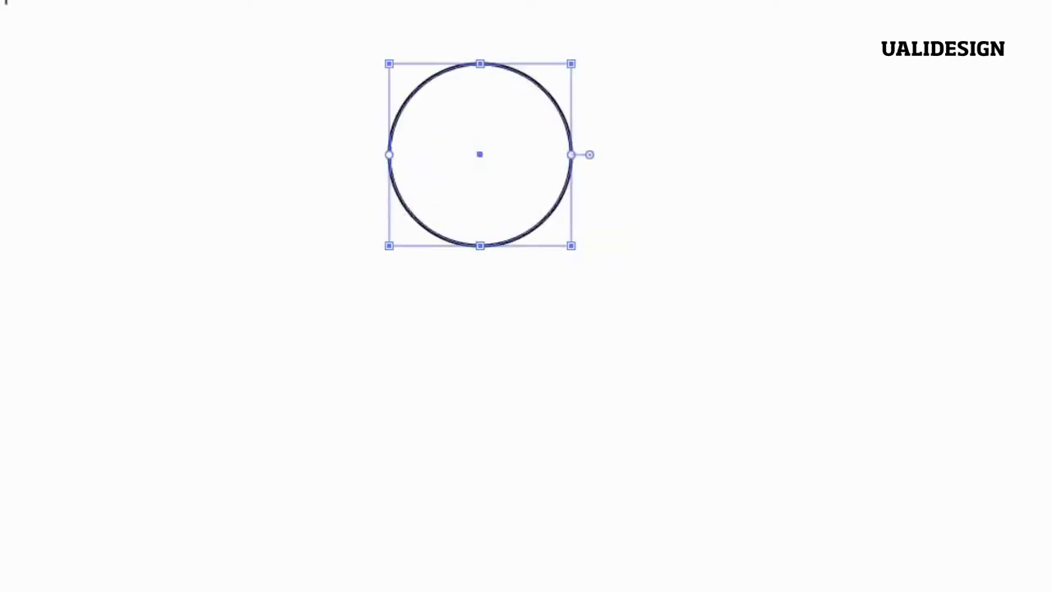
pyautogui.click(271, 237)
pyautogui.moveTo(453, 245); pyautogui.dragTo(453, 337)
# Rotate and duplicate the circle pairs, including a -90° copy of four, into an eight-circle rosette.
pyautogui.moveTo(639, 115); pyautogui.dragTo(448, 322)
pyautogui.press('v')
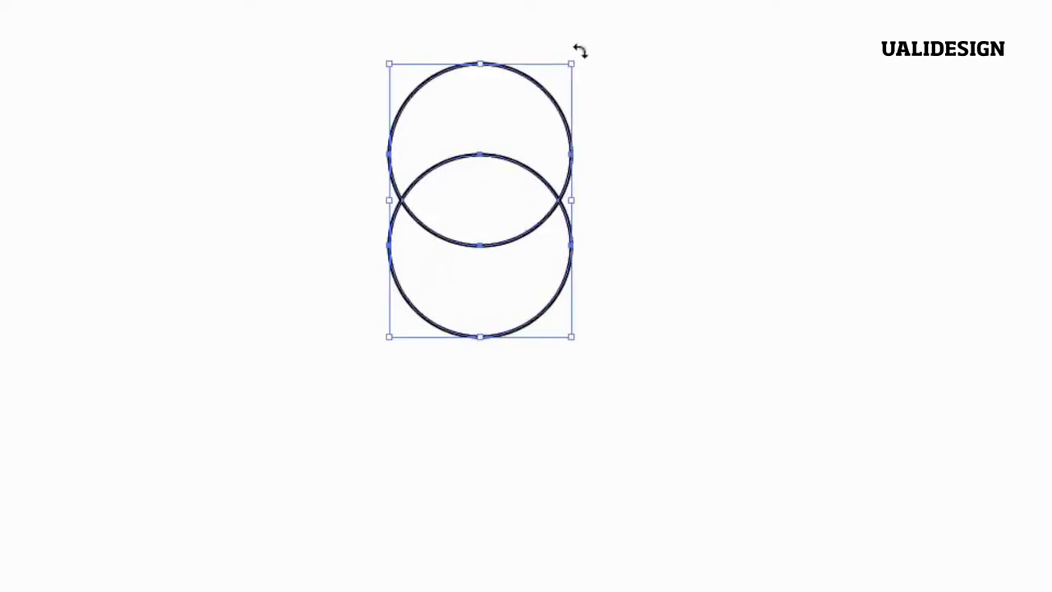
pyautogui.moveTo(579, 51); pyautogui.dragTo(613, 165)
pyautogui.click(367, 354)
pyautogui.moveTo(364, 348); pyautogui.dragTo(504, 144)
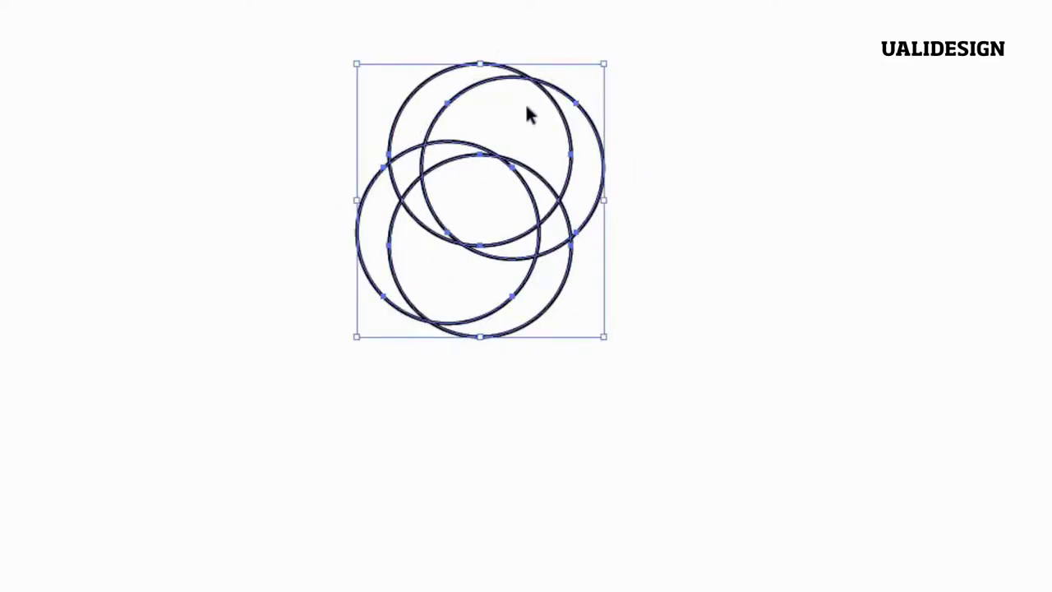
pyautogui.moveTo(653, 110); pyautogui.dragTo(674, 292)
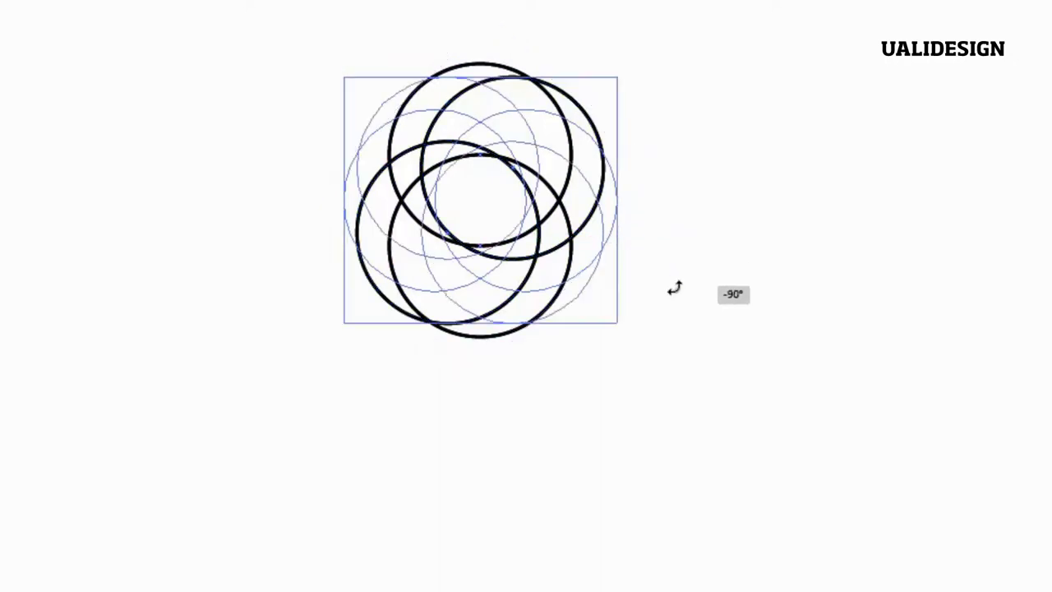
# Set the outline weight of all eight circles to 1 pt.
pyautogui.click(361, 402)
pyautogui.hotkey('ctrl', 'a')
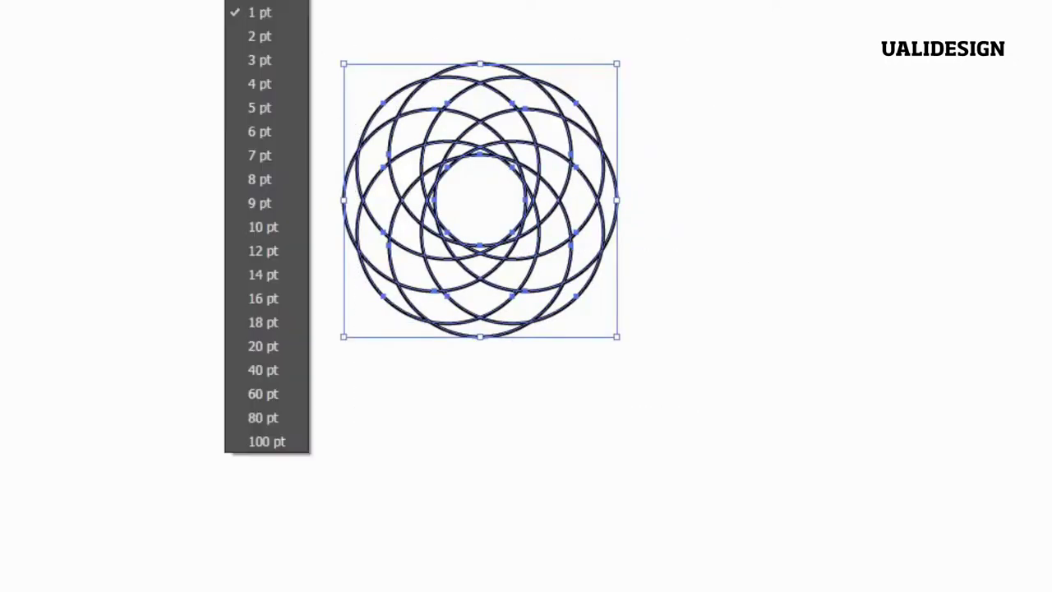
pyautogui.click(263, 39)
pyautogui.click(263, 40)
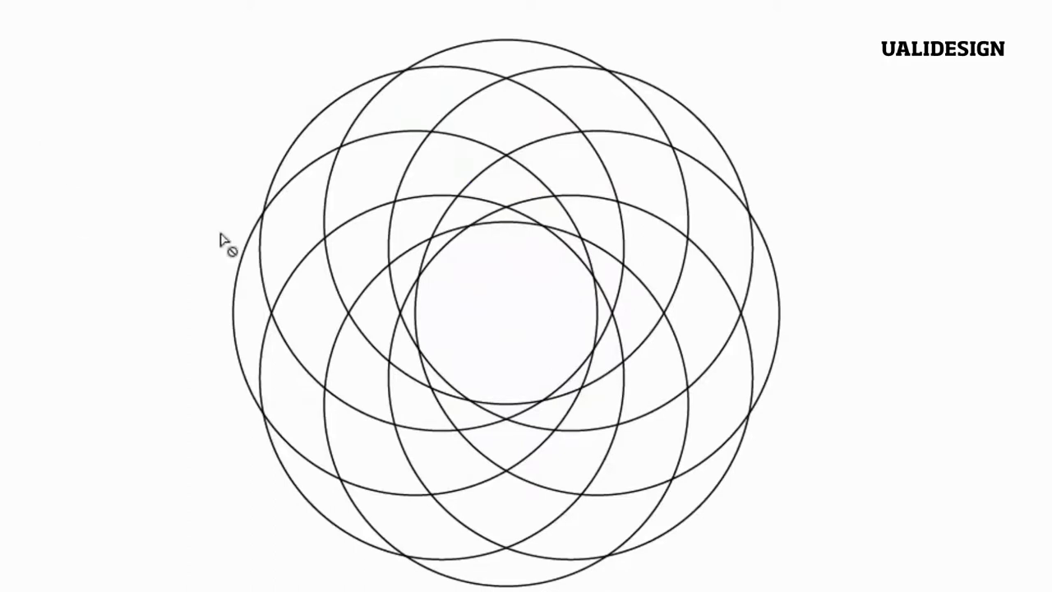
# Select all circles and merge the first arc regions, including the lower-right crescent, into single shapes.
pyautogui.moveTo(93, 8); pyautogui.dragTo(808, 589)
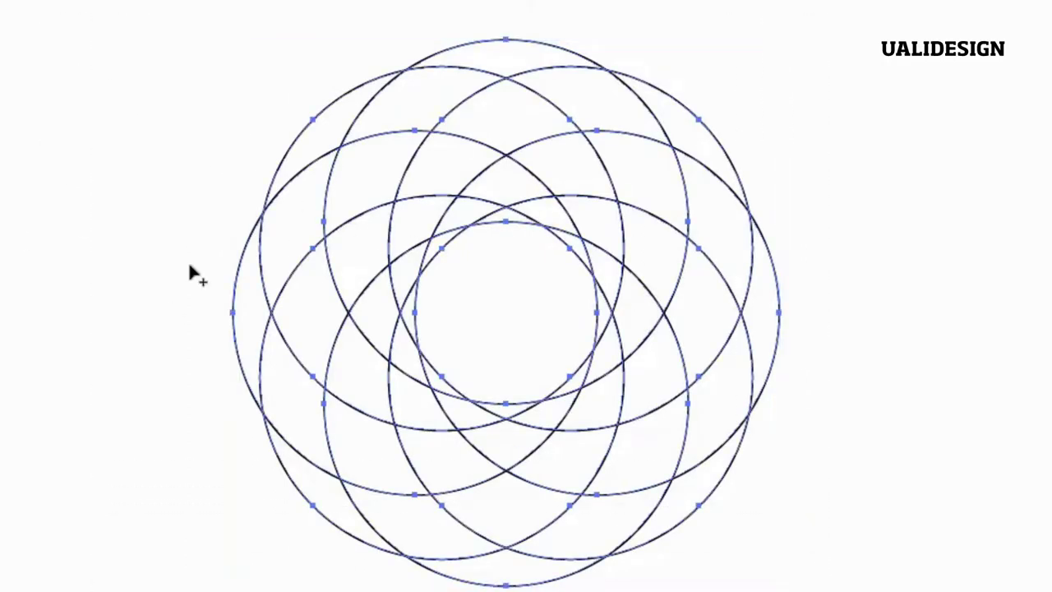
pyautogui.moveTo(435, 240)
pyautogui.mouseDown()
pyautogui.moveTo(451, 227)
pyautogui.moveTo(769, 312)
pyautogui.mouseUp()
pyautogui.moveTo(512, 215)
pyautogui.mouseDown()
pyautogui.moveTo(672, 276)
pyautogui.moveTo(703, 486)
pyautogui.mouseUp()
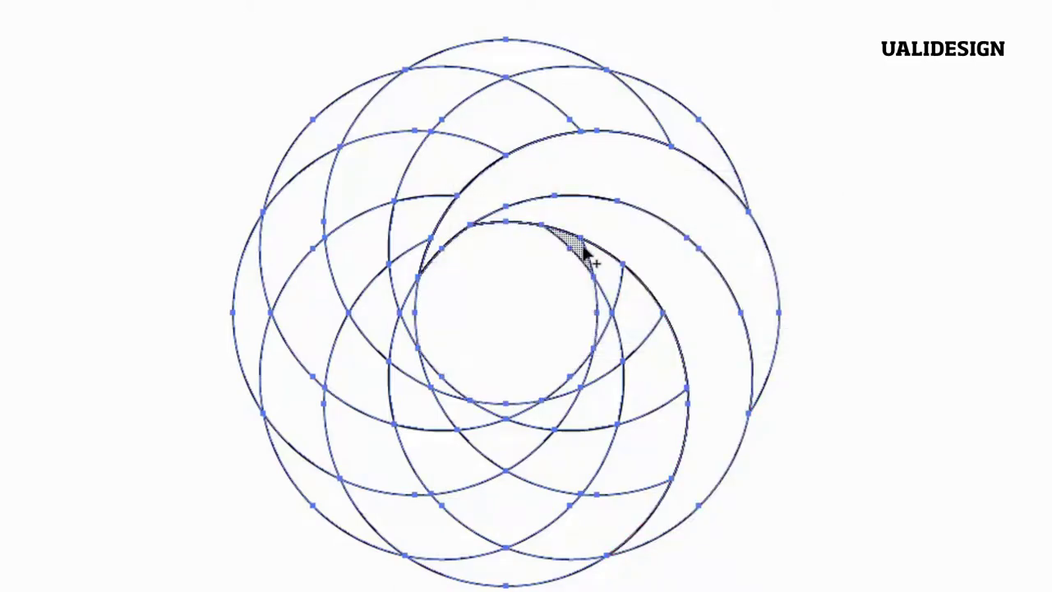
pyautogui.moveTo(585, 256)
pyautogui.mouseDown()
pyautogui.moveTo(629, 491)
pyautogui.moveTo(575, 564)
pyautogui.moveTo(603, 309)
pyautogui.moveTo(582, 446)
pyautogui.moveTo(469, 528)
pyautogui.moveTo(336, 489)
pyautogui.mouseUp()
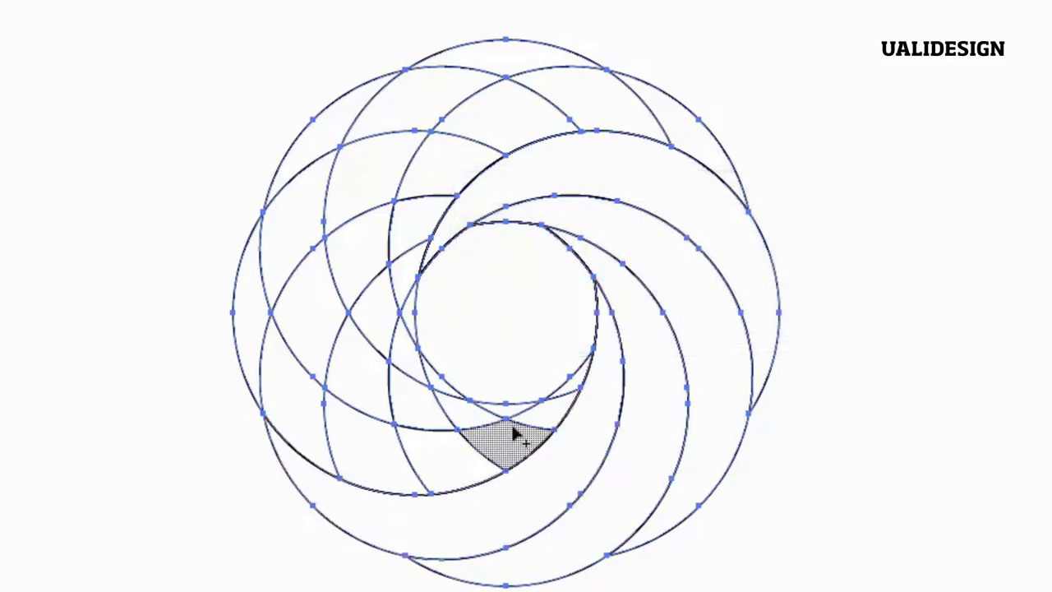
pyautogui.moveTo(575, 384)
pyautogui.mouseDown()
pyautogui.moveTo(510, 465)
pyautogui.moveTo(367, 450)
pyautogui.moveTo(272, 364)
pyautogui.moveTo(280, 272)
pyautogui.mouseUp()
# Merge the left, next and upper crescents, then delete the centre circle.
pyautogui.moveTo(314, 144)
pyautogui.mouseDown()
pyautogui.moveTo(321, 271)
pyautogui.moveTo(371, 366)
pyautogui.mouseUp()
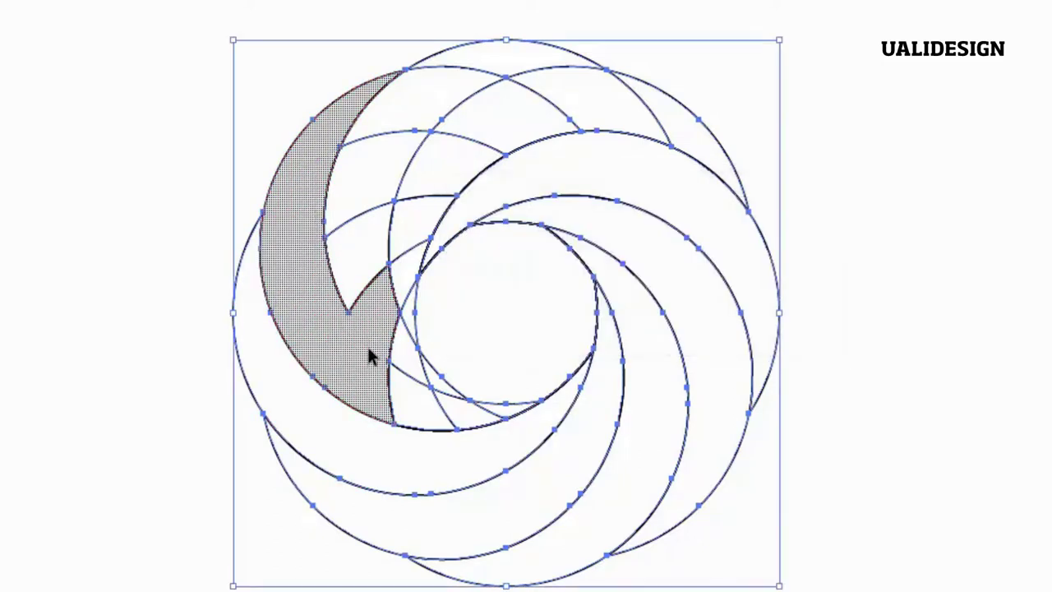
pyautogui.moveTo(313, 154)
pyautogui.mouseDown()
pyautogui.moveTo(307, 242)
pyautogui.moveTo(364, 371)
pyautogui.moveTo(427, 412)
pyautogui.moveTo(486, 430)
pyautogui.moveTo(496, 417)
pyautogui.mouseUp()
pyautogui.moveTo(449, 389)
pyautogui.mouseDown()
pyautogui.moveTo(415, 364)
pyautogui.moveTo(393, 325)
pyautogui.moveTo(375, 171)
pyautogui.moveTo(482, 70)
pyautogui.moveTo(470, 136)
pyautogui.mouseUp()
pyautogui.moveTo(408, 310)
pyautogui.mouseDown()
pyautogui.moveTo(404, 287)
pyautogui.moveTo(441, 188)
pyautogui.moveTo(557, 108)
pyautogui.moveTo(683, 125)
pyautogui.mouseUp()
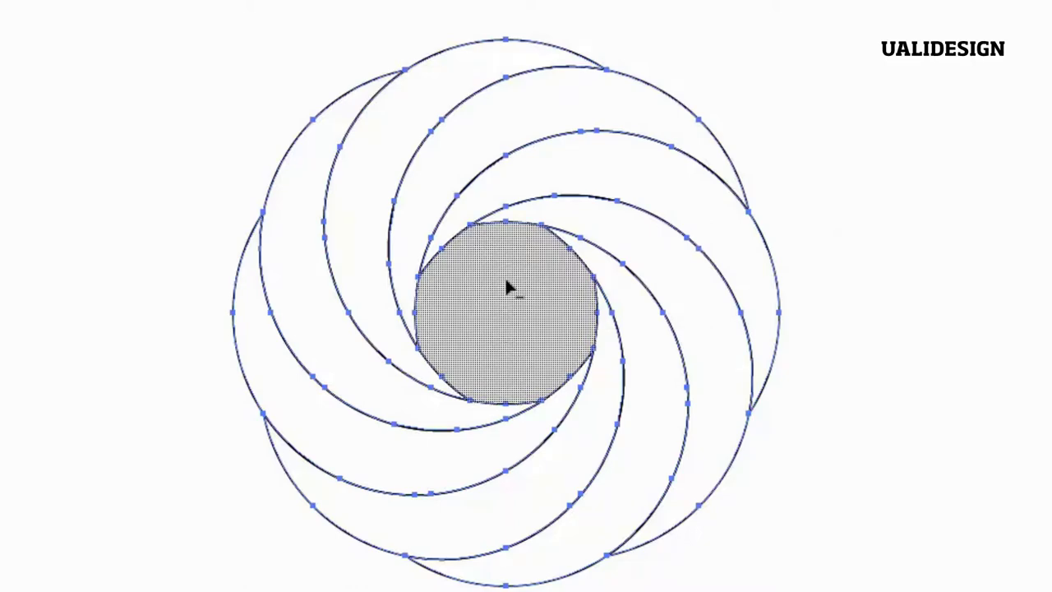
pyautogui.moveTo(501, 281)
pyautogui.mouseDown()
pyautogui.moveTo(535, 340)
pyautogui.moveTo(453, 357)
pyautogui.mouseUp()
# Swap the swirl's fill and stroke with Shift+X and give it a solid lime-yellow fill.
pyautogui.press('v')
pyautogui.click(83, 167)
pyautogui.scroll(-1, 282, 195)
pyautogui.moveTo(193, 19); pyautogui.dragTo(822, 545)
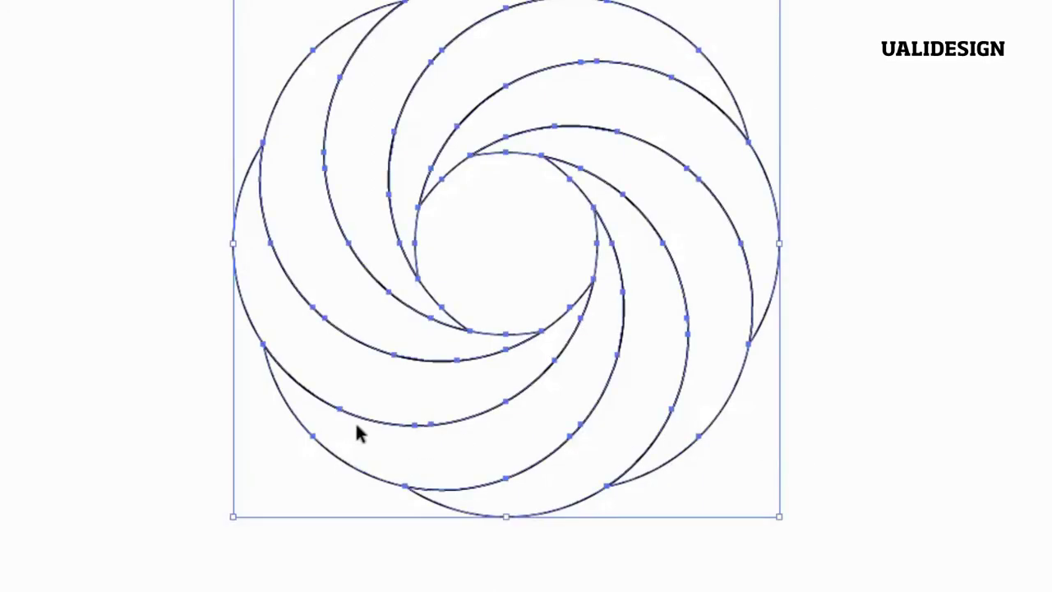
pyautogui.hotkey('shift', 'x')
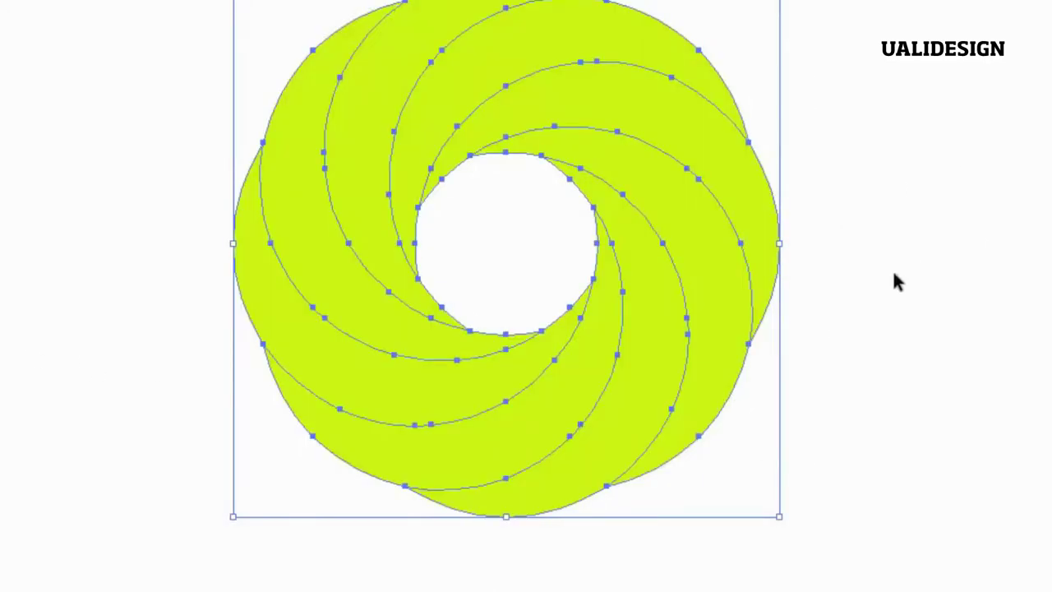
pyautogui.click(898, 282)
pyautogui.scroll(1, 850, 321)
pyautogui.moveTo(786, 97); pyautogui.dragTo(284, 534)
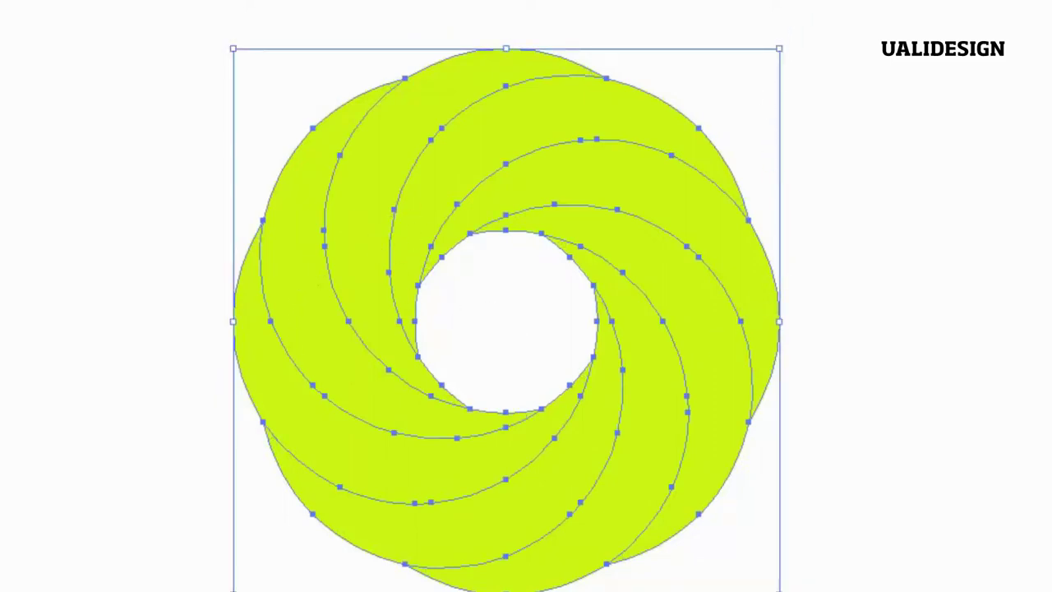
pyautogui.click(1019, 20)
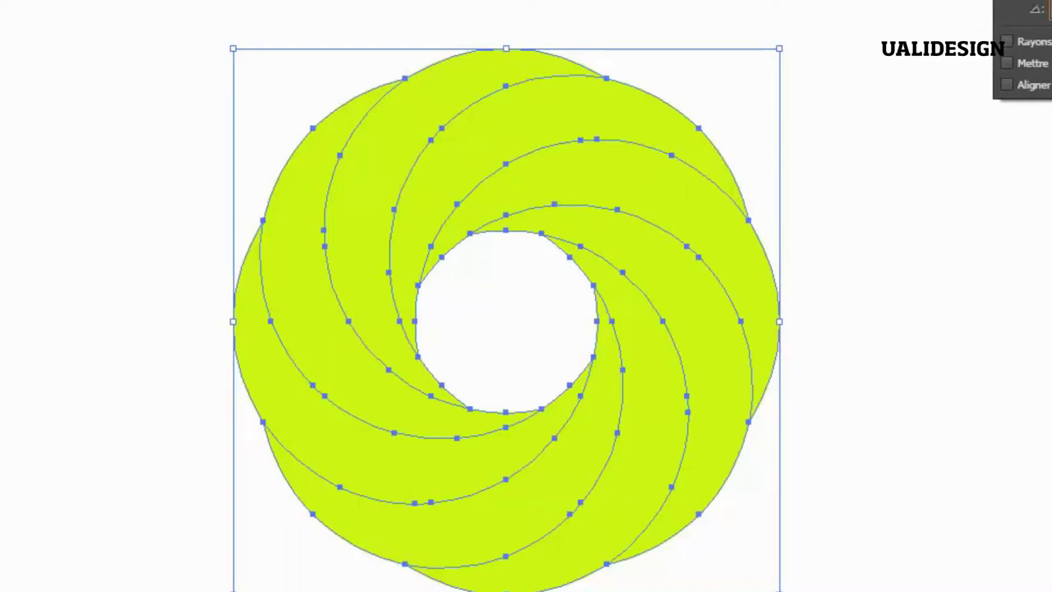
# Select both overlapping lime swirls and switch to the Shape Builder tool.
pyautogui.moveTo(929, 71); pyautogui.dragTo(210, 519)
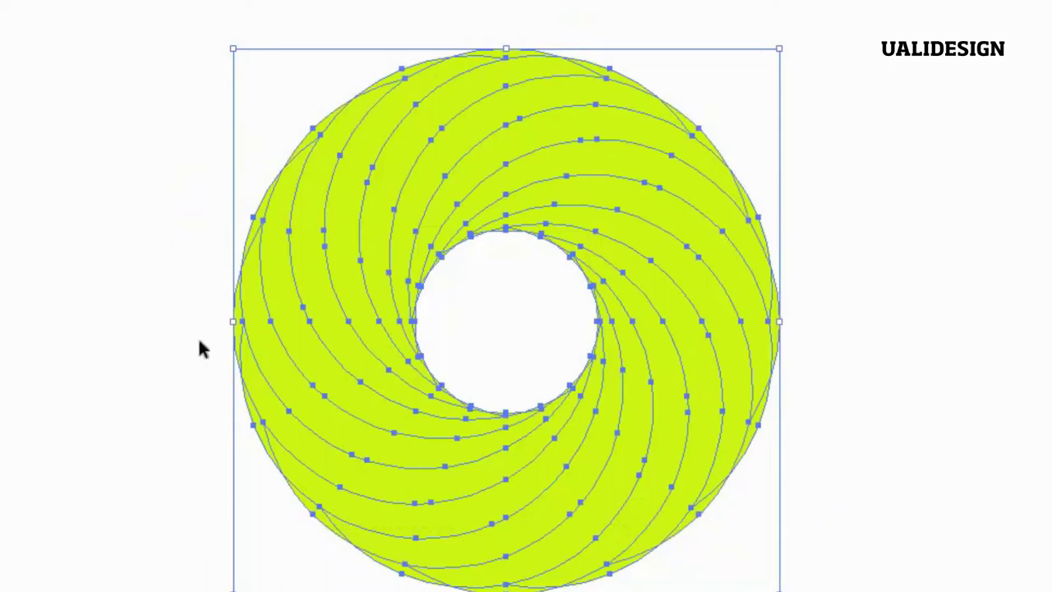
pyautogui.hotkey('shift', 'm')
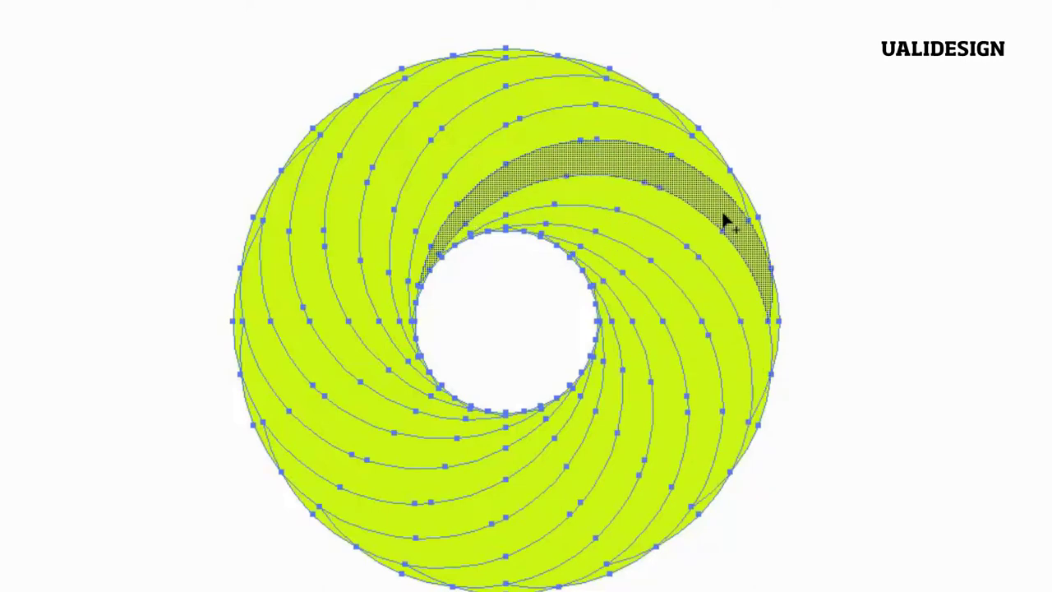
# Merge the slivers along the ring's right, top and left outer edges.
pyautogui.scroll(1, 695, 136)
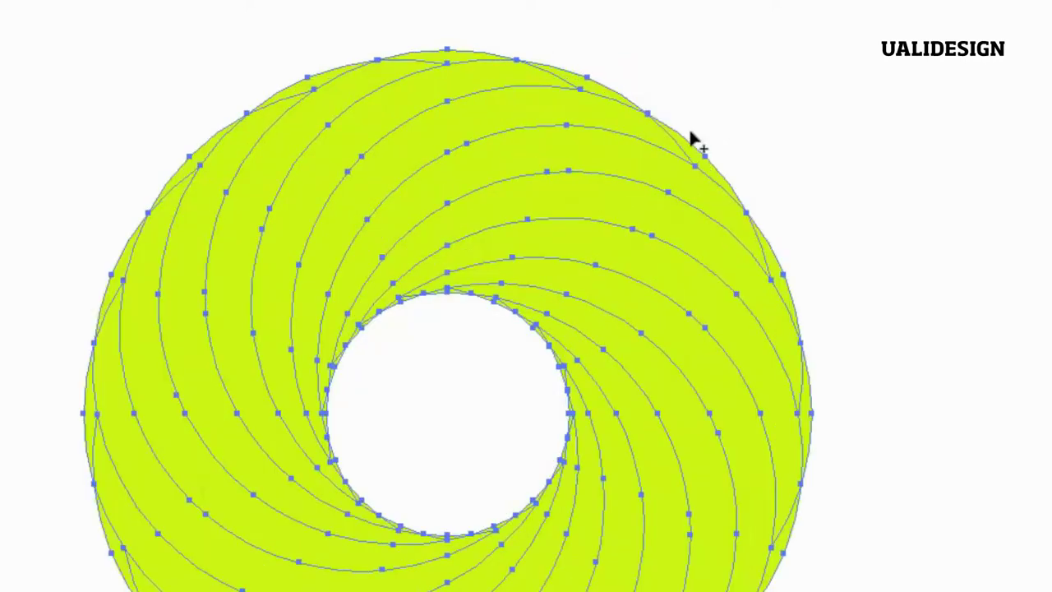
pyautogui.moveTo(798, 246); pyautogui.dragTo(805, 528)
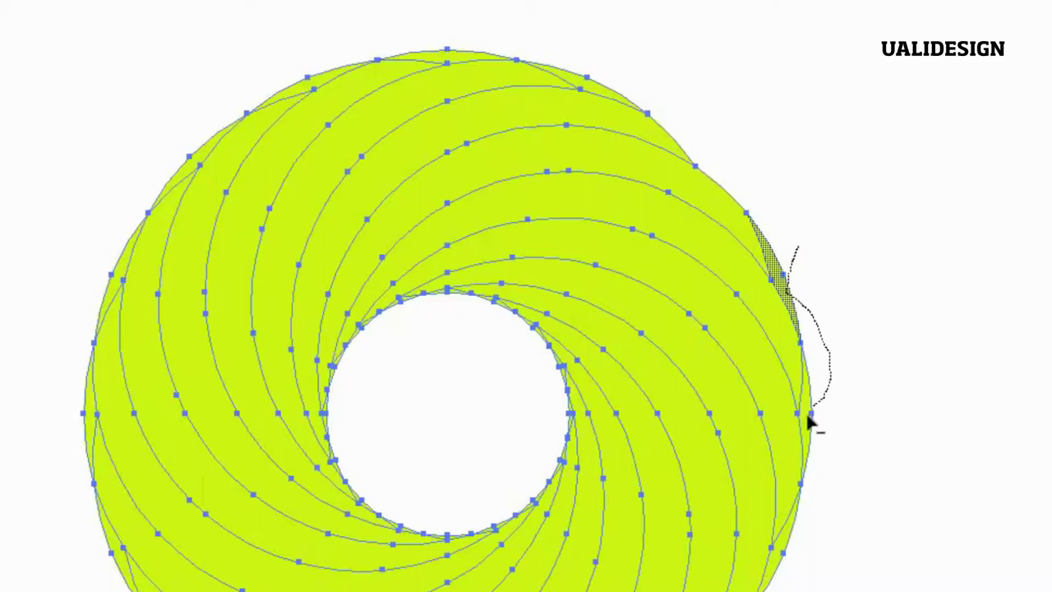
pyautogui.moveTo(793, 540); pyautogui.dragTo(794, 573)
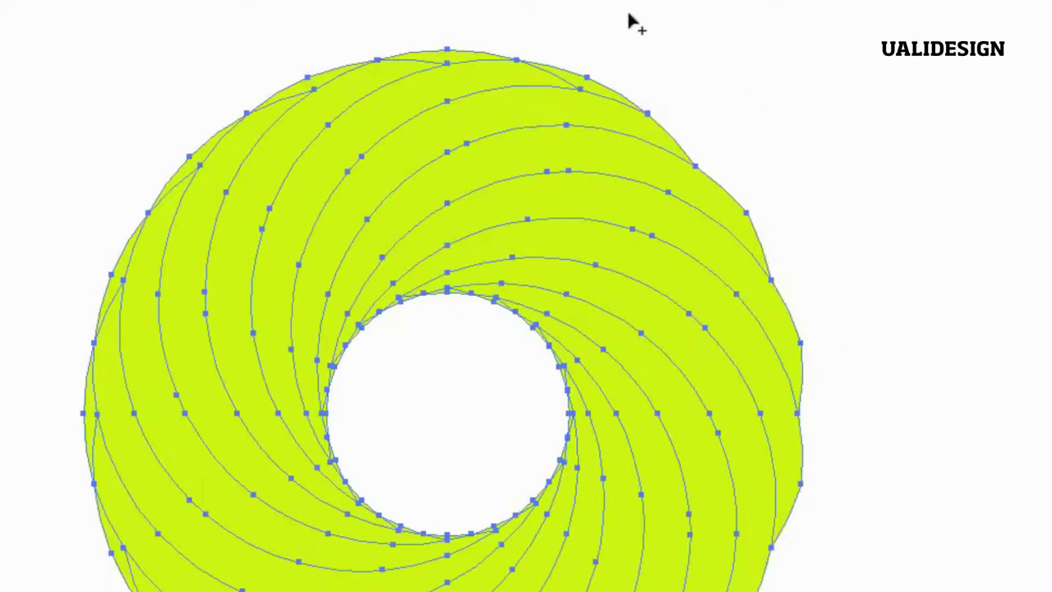
pyautogui.scroll(2, 580, 98)
pyautogui.moveTo(585, 113)
pyautogui.mouseDown()
pyautogui.moveTo(580, 183)
pyautogui.moveTo(98, 152)
pyautogui.mouseUp()
pyautogui.scroll(-2, 271, 143)
pyautogui.scroll(-2, 230, 117)
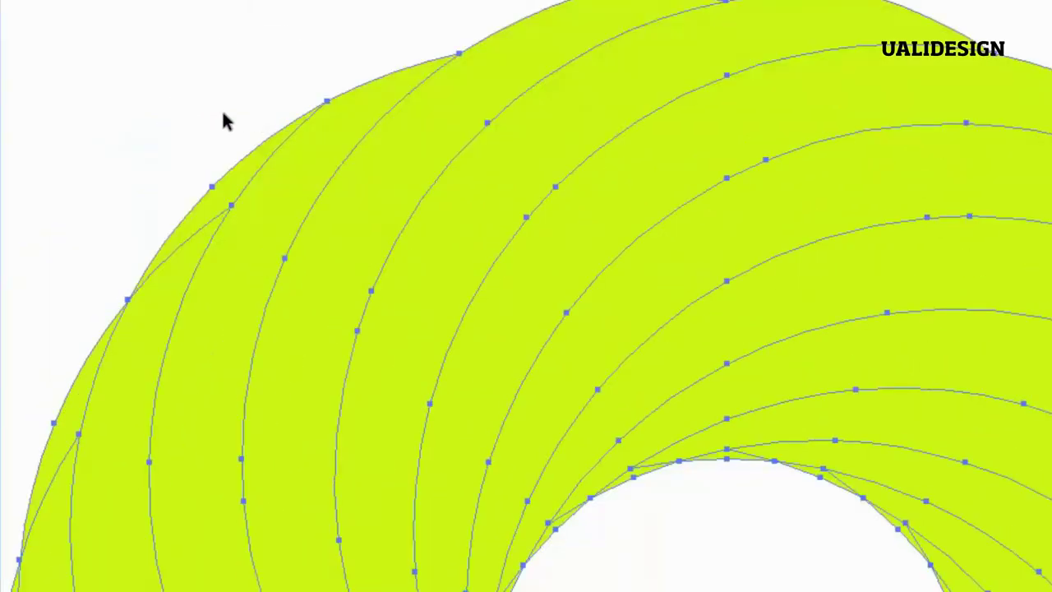
pyautogui.scroll(2, 291, 141)
pyautogui.moveTo(290, 133); pyautogui.dragTo(272, 244)
pyautogui.moveTo(187, 423)
pyautogui.mouseDown()
pyautogui.moveTo(119, 577)
pyautogui.moveTo(98, 578)
pyautogui.mouseUp()
# Merge the remaining outer-edge slivers along the ring's lower-left and right sides.
pyautogui.scroll(-3, 52, 225)
pyautogui.scroll(-4, 52, 226)
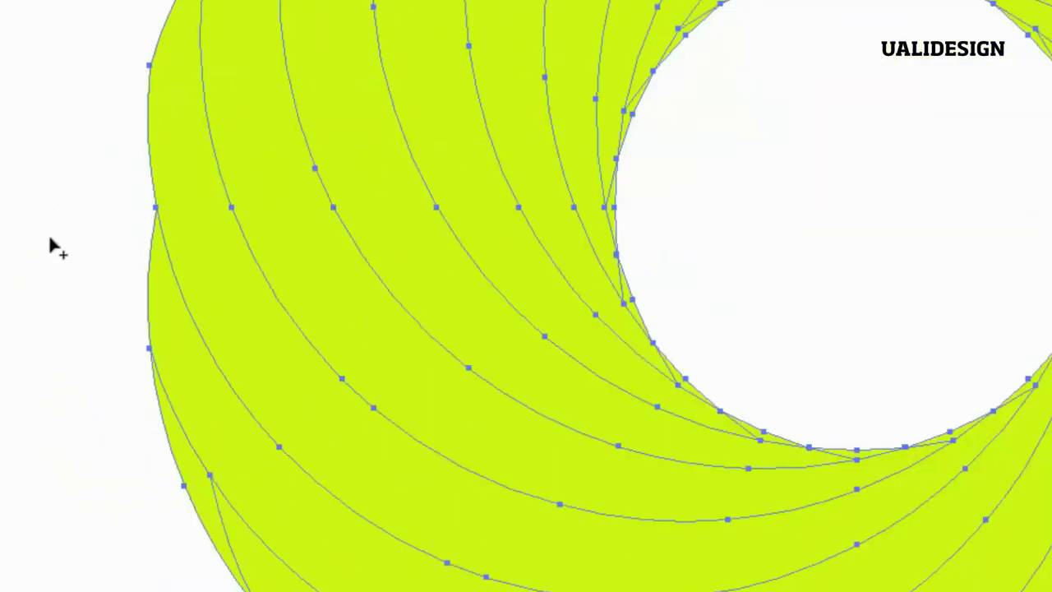
pyautogui.scroll(-2, 189, 453)
pyautogui.moveTo(201, 353)
pyautogui.mouseDown()
pyautogui.moveTo(175, 487)
pyautogui.moveTo(346, 545)
pyautogui.mouseUp()
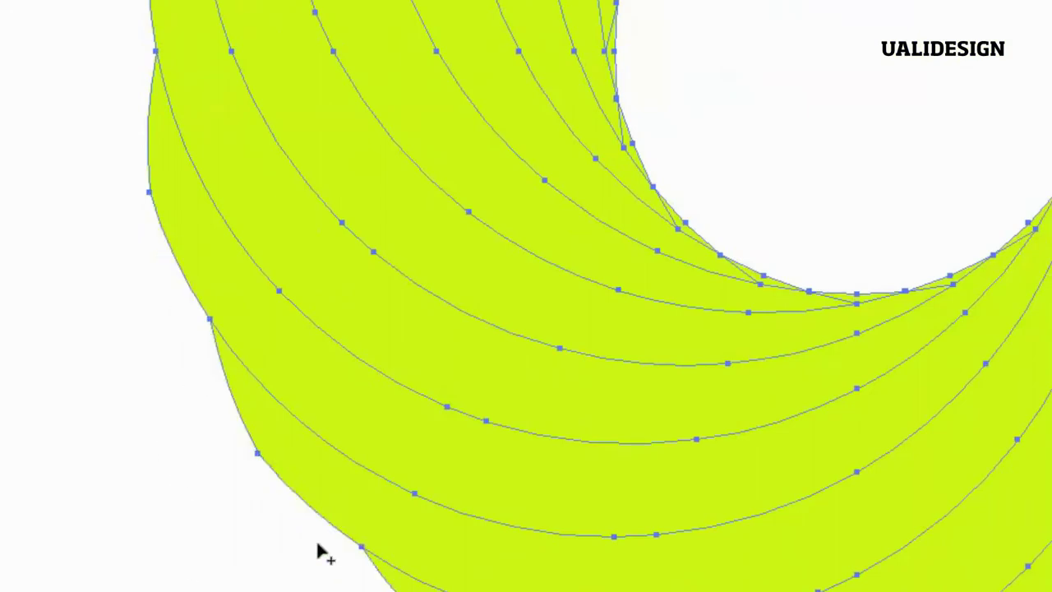
pyautogui.scroll(-5, 328, 411)
pyautogui.hscroll(2, 348, 270)
pyautogui.moveTo(473, 359)
pyautogui.mouseDown()
pyautogui.moveTo(634, 528)
pyautogui.moveTo(764, 423)
pyautogui.moveTo(908, 468)
pyautogui.moveTo(1005, 376)
pyautogui.mouseUp()
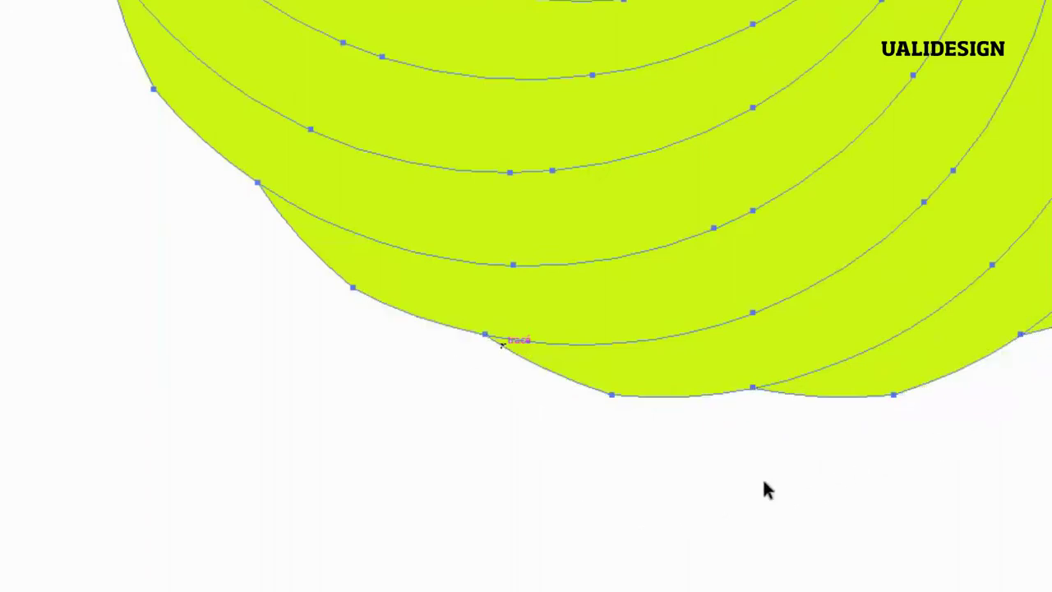
pyautogui.hscroll(4, 666, 434)
pyautogui.hscroll(2, 818, 376)
pyautogui.scroll(2, 864, 322)
pyautogui.moveTo(852, 305); pyautogui.dragTo(817, 371)
pyautogui.scroll(-3, 645, 382)
pyautogui.scroll(1, 469, 89)
pyautogui.scroll(3, 591, 228)
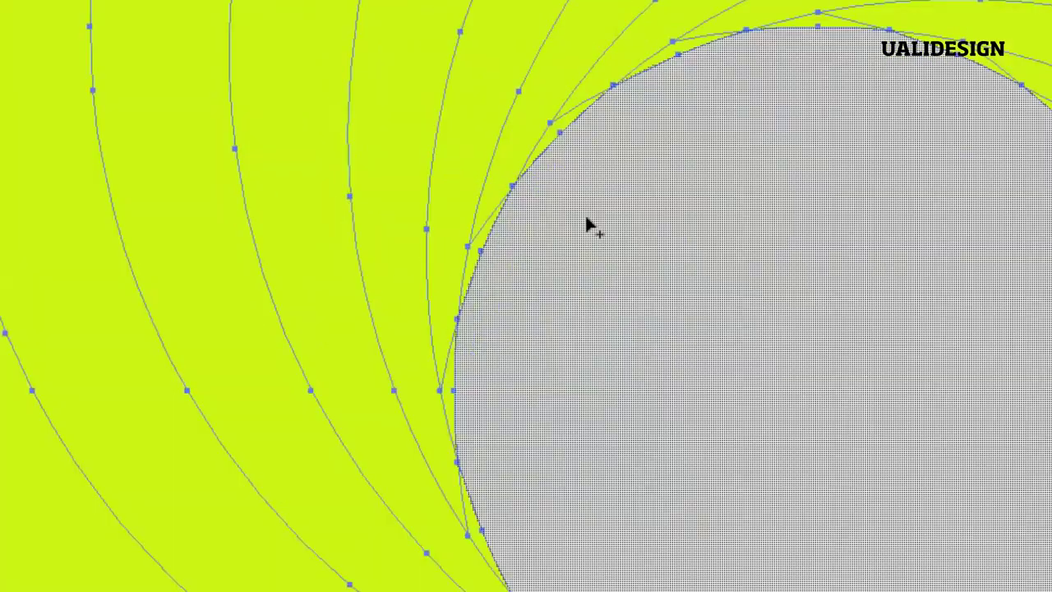
pyautogui.scroll(1, 584, 209)
pyautogui.scroll(1, 582, 198)
# Merge the slivers around the centre hole's top, right and lower edges.
pyautogui.moveTo(545, 156); pyautogui.dragTo(450, 79)
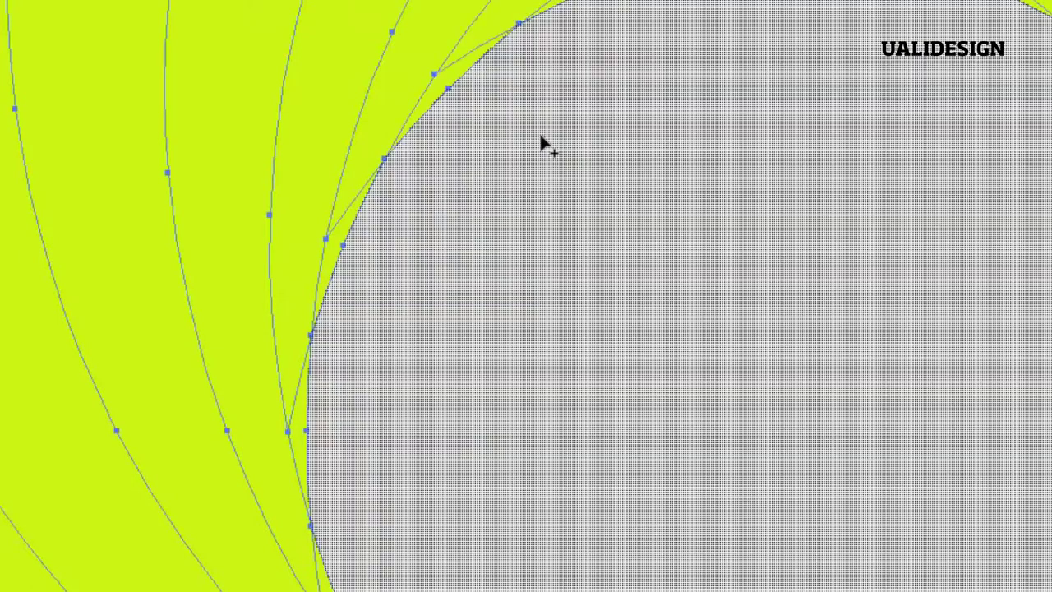
pyautogui.moveTo(540, 136)
pyautogui.mouseDown()
pyautogui.moveTo(464, 82)
pyautogui.moveTo(340, 289)
pyautogui.moveTo(305, 430)
pyautogui.moveTo(333, 585)
pyautogui.moveTo(630, 136)
pyautogui.moveTo(600, 4)
pyautogui.mouseUp()
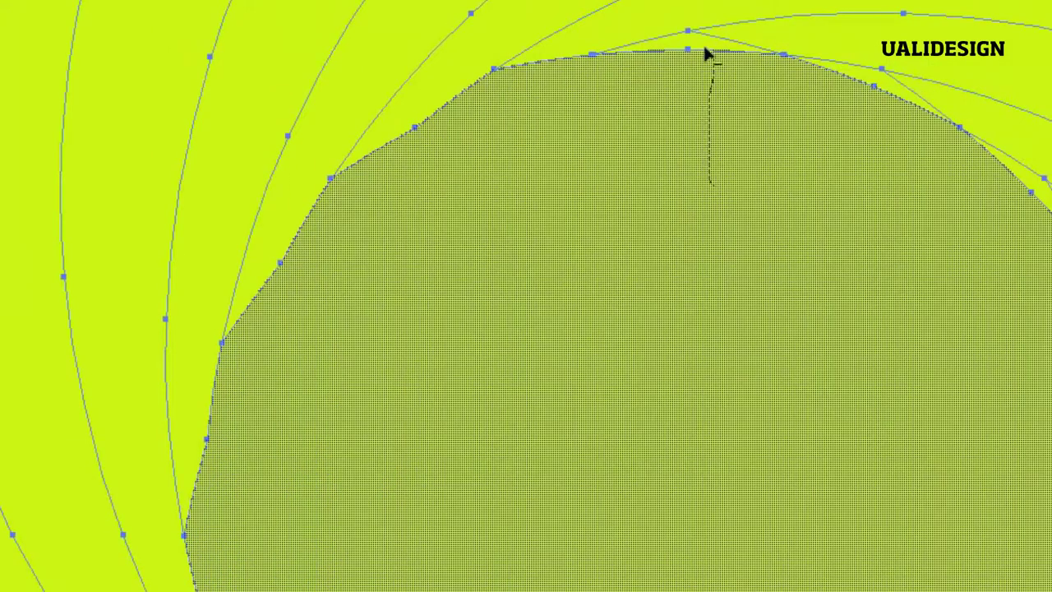
pyautogui.moveTo(707, 53); pyautogui.dragTo(693, 184)
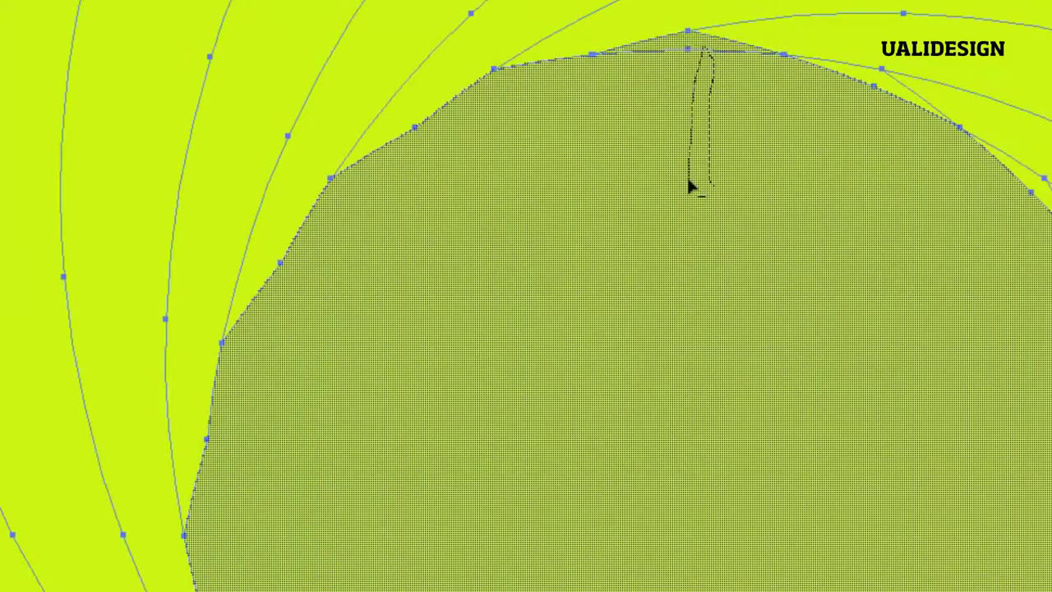
pyautogui.moveTo(871, 89)
pyautogui.mouseDown()
pyautogui.moveTo(1008, 228)
pyautogui.moveTo(995, 258)
pyautogui.mouseUp()
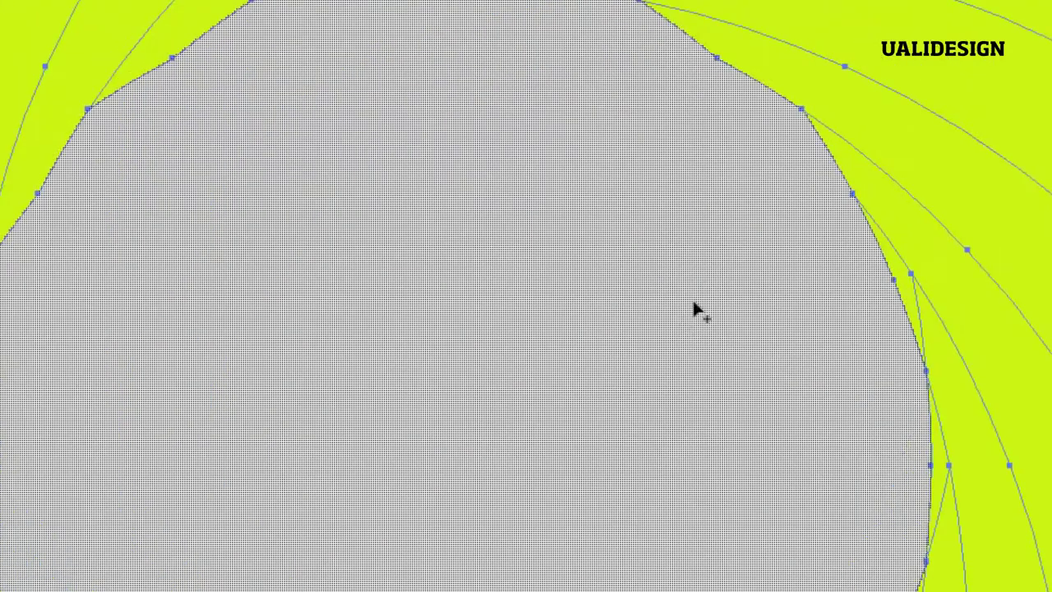
pyautogui.moveTo(848, 282); pyautogui.dragTo(879, 589)
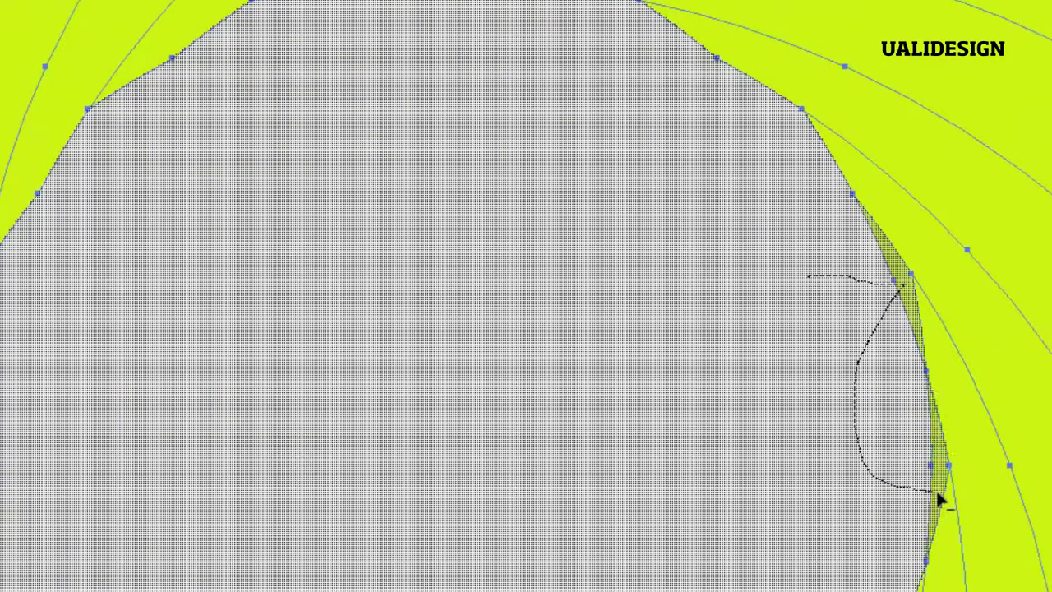
pyautogui.moveTo(728, 353)
pyautogui.mouseDown()
pyautogui.moveTo(794, 437)
pyautogui.moveTo(655, 533)
pyautogui.moveTo(482, 567)
pyautogui.moveTo(395, 538)
pyautogui.moveTo(291, 545)
pyautogui.moveTo(194, 440)
pyautogui.mouseUp()
pyautogui.moveTo(114, 433)
pyautogui.mouseDown()
pyautogui.moveTo(19, 299)
pyautogui.moveTo(32, 272)
pyautogui.mouseUp()
# Deselect, then select the whole spiral again.
pyautogui.hscroll(-3, 125, 260)
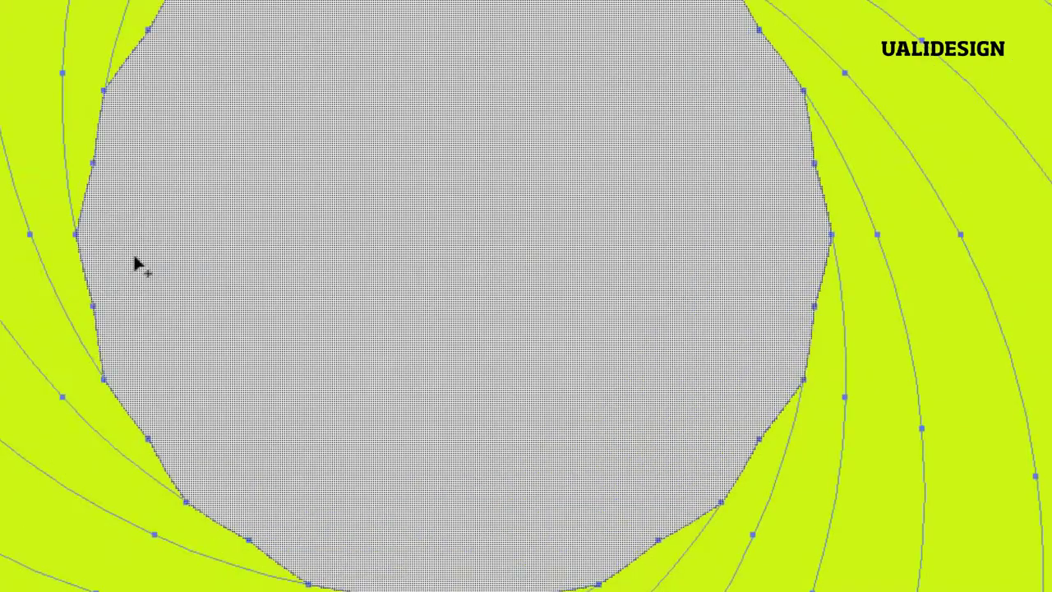
pyautogui.hotkey('ctrl', 'shift', 'a')
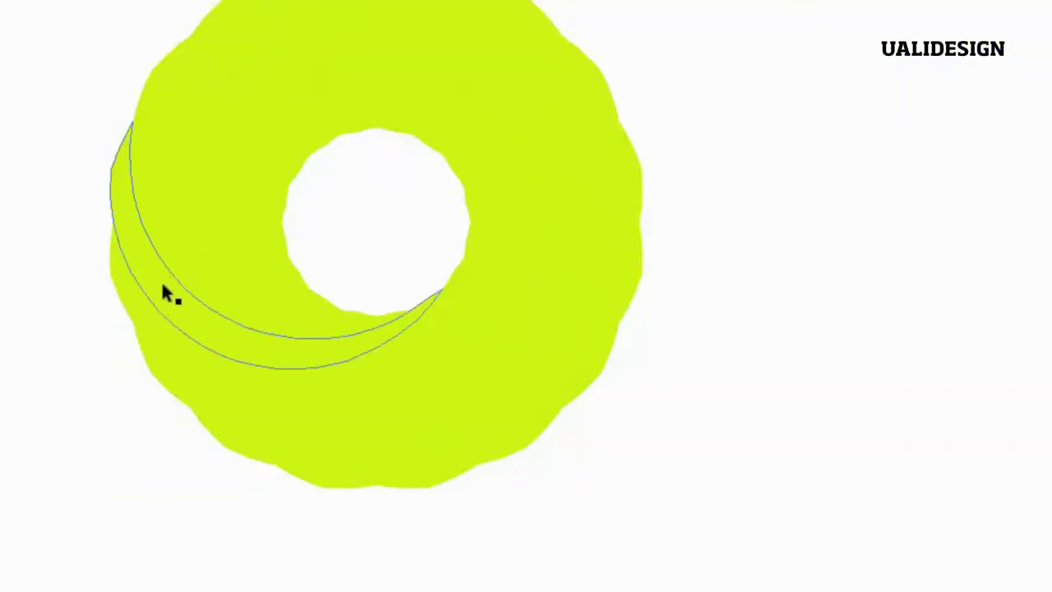
pyautogui.scroll(3, 661, 136)
pyautogui.moveTo(686, 93); pyautogui.dragTo(181, 508)
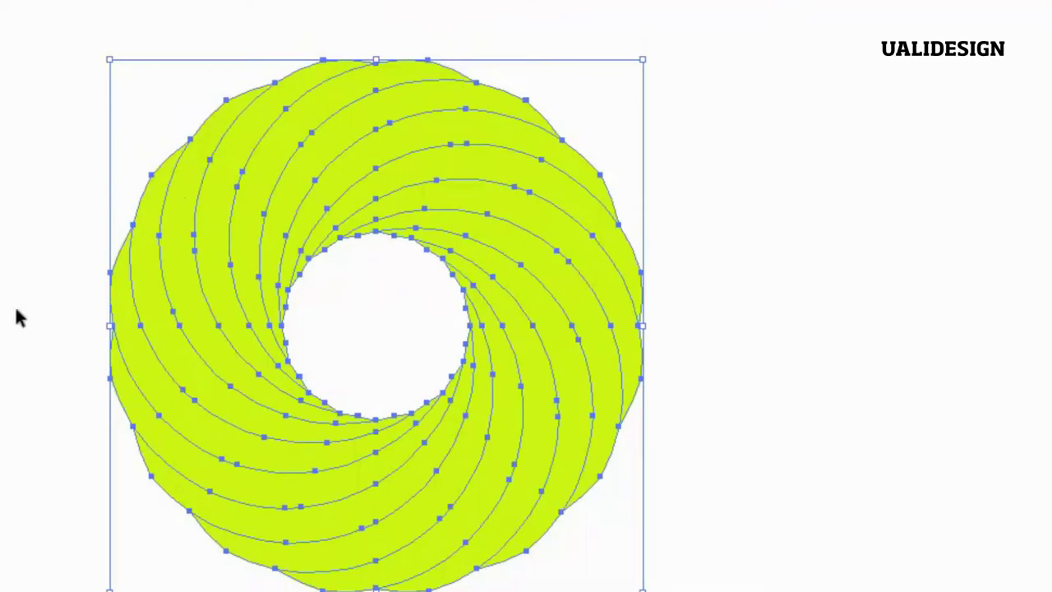
# Apply a linear gradient to the spiral running from yellow to green.
pyautogui.hotkey('ctrl', 'F9')
pyautogui.click(840, 141)
pyautogui.click(836, 277)
pyautogui.moveTo(838, 284); pyautogui.dragTo(816, 281)
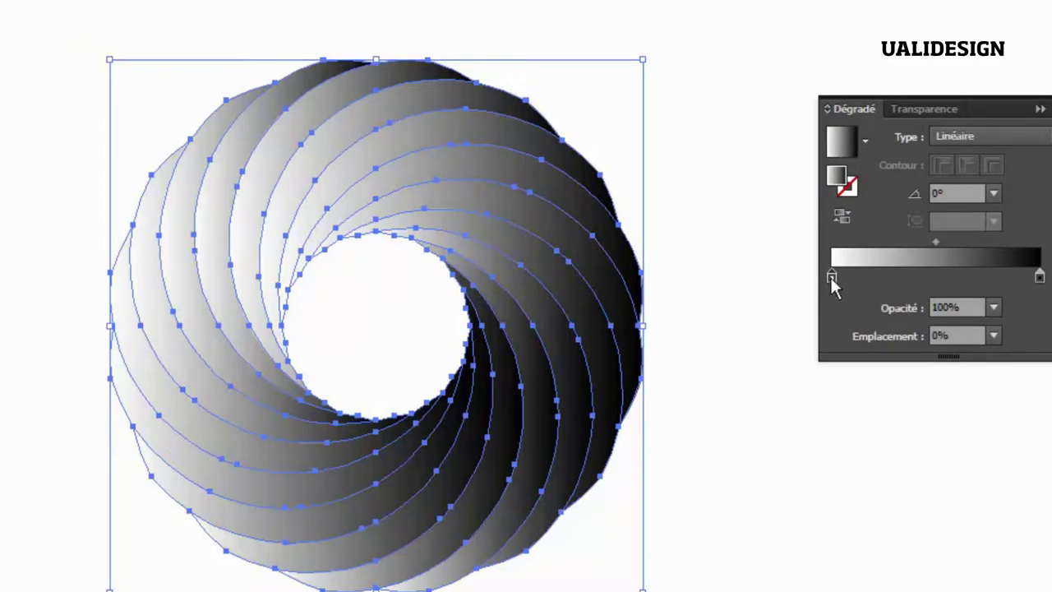
pyautogui.doubleClick(832, 277)
pyautogui.click(975, 344)
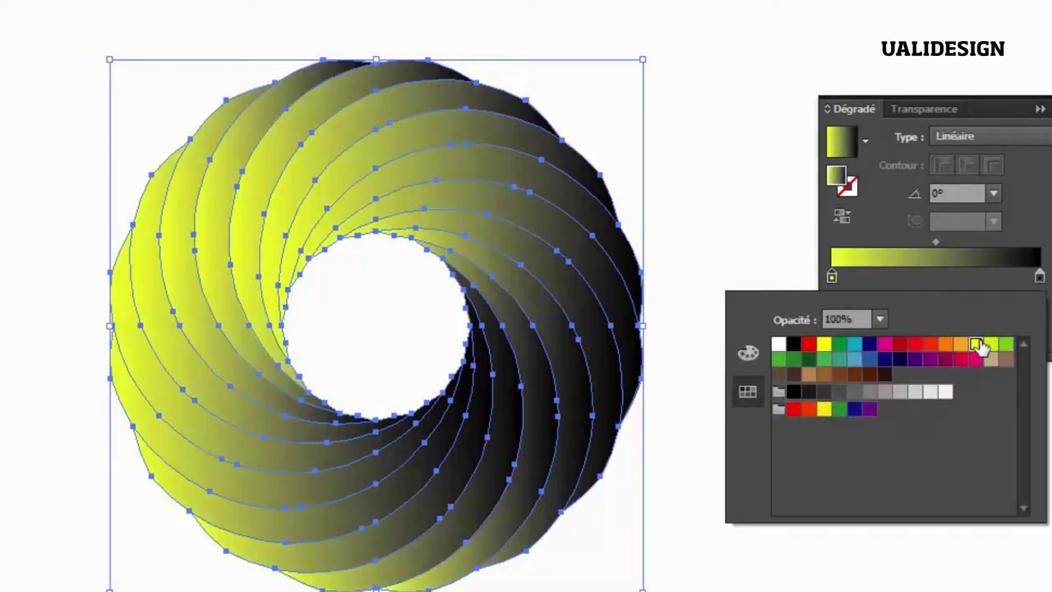
pyautogui.doubleClick(1039, 277)
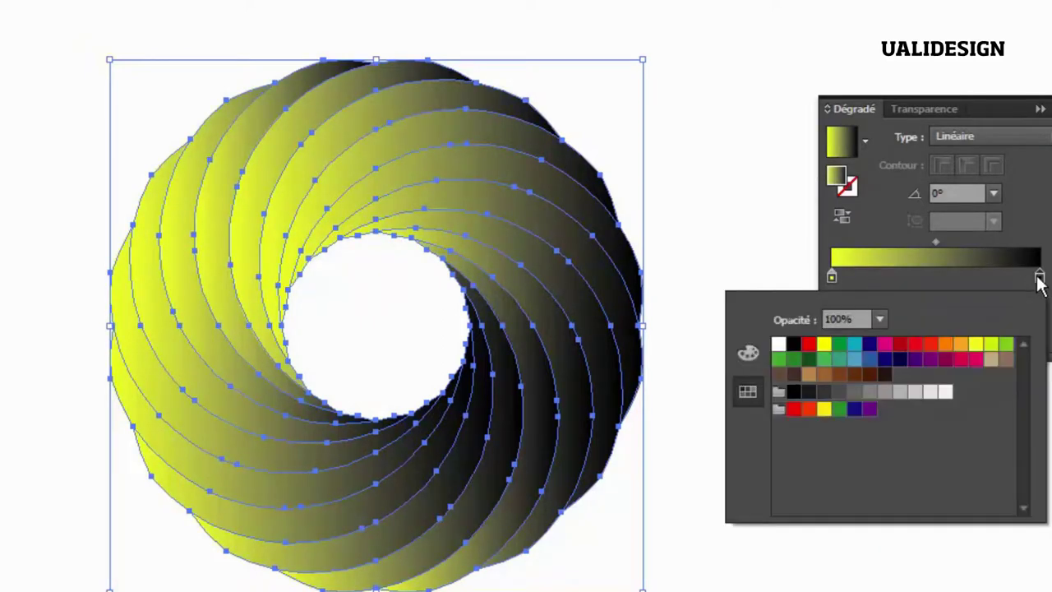
pyautogui.click(1007, 345)
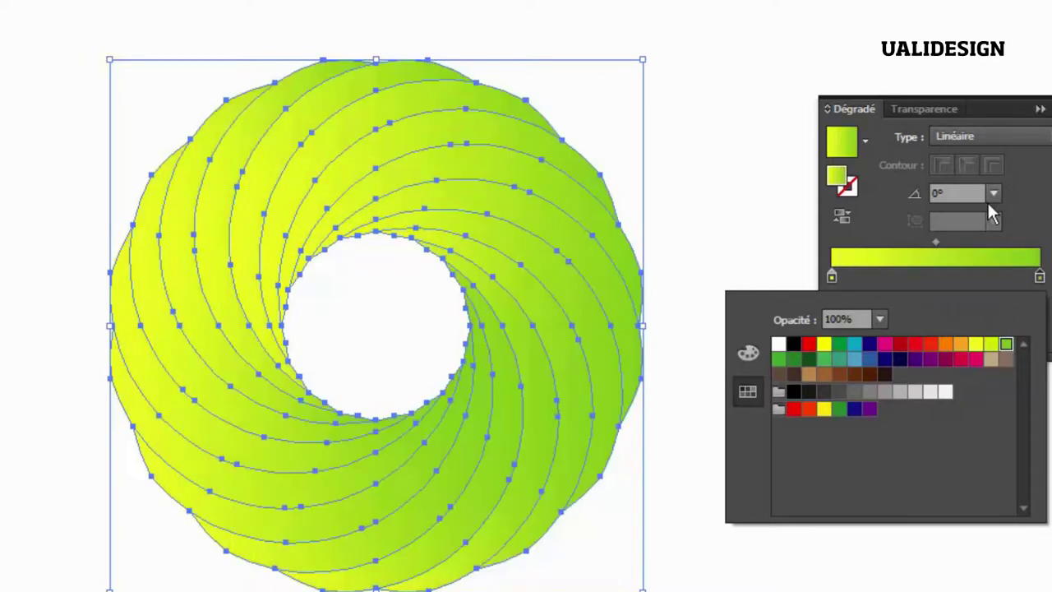
# Set the gradient angle to 90° and deselect to preview the ring.
pyautogui.click(995, 193)
pyautogui.click(1016, 268)
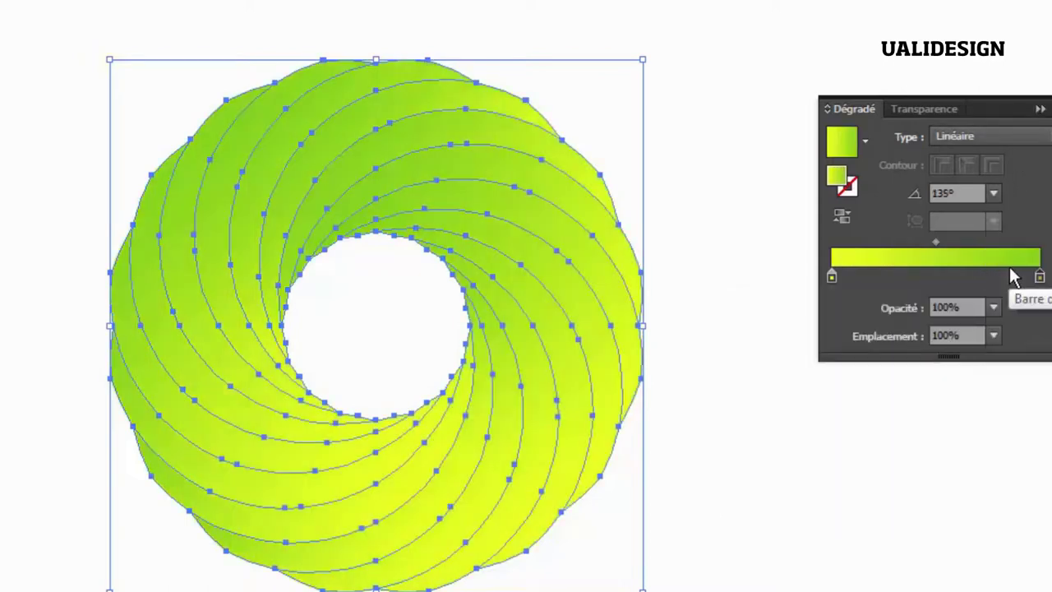
pyautogui.click(996, 196)
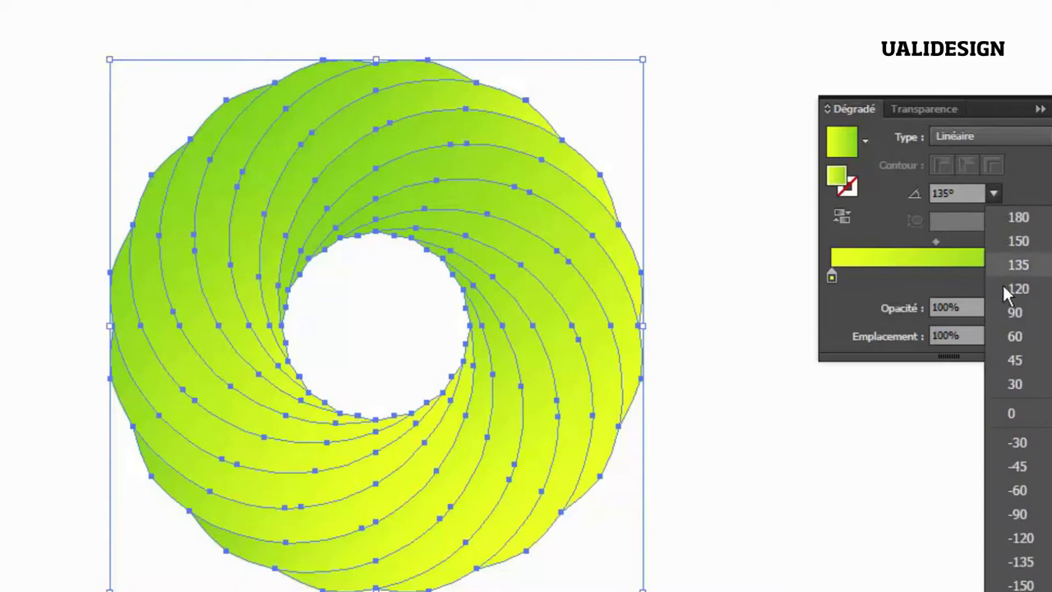
pyautogui.click(1013, 311)
pyautogui.click(1041, 110)
pyautogui.click(736, 174)
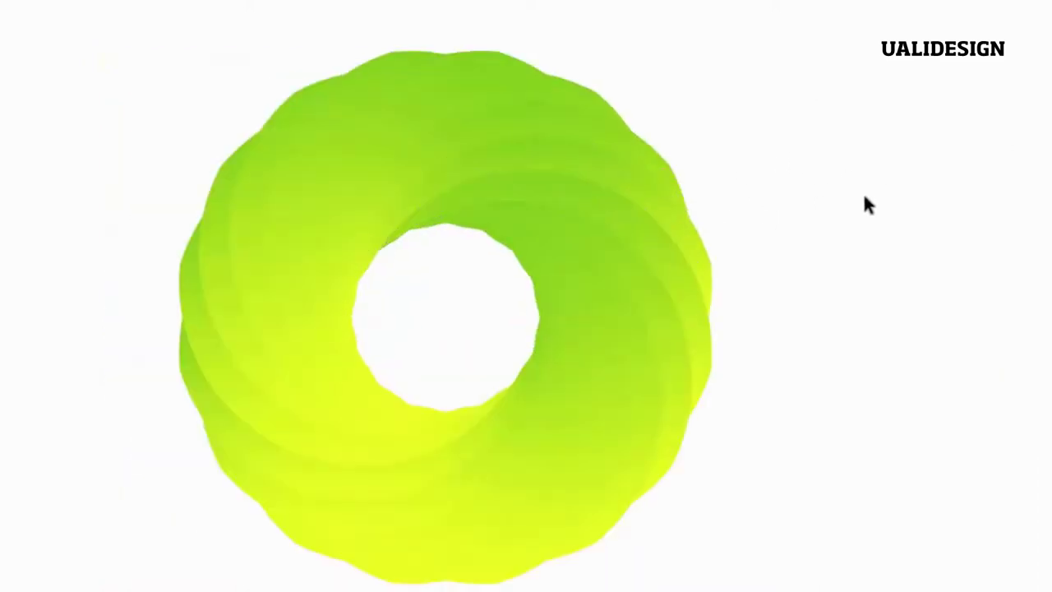